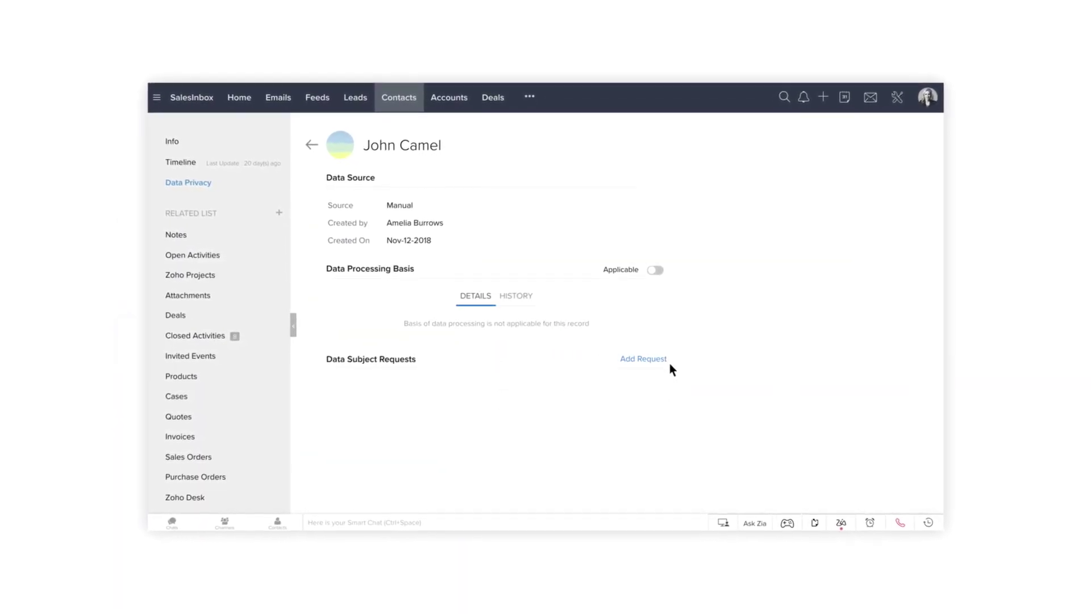
- Bring up Setup's Email templates list, showing the Data Access and Customer Feedback templates
left_click(667, 359)
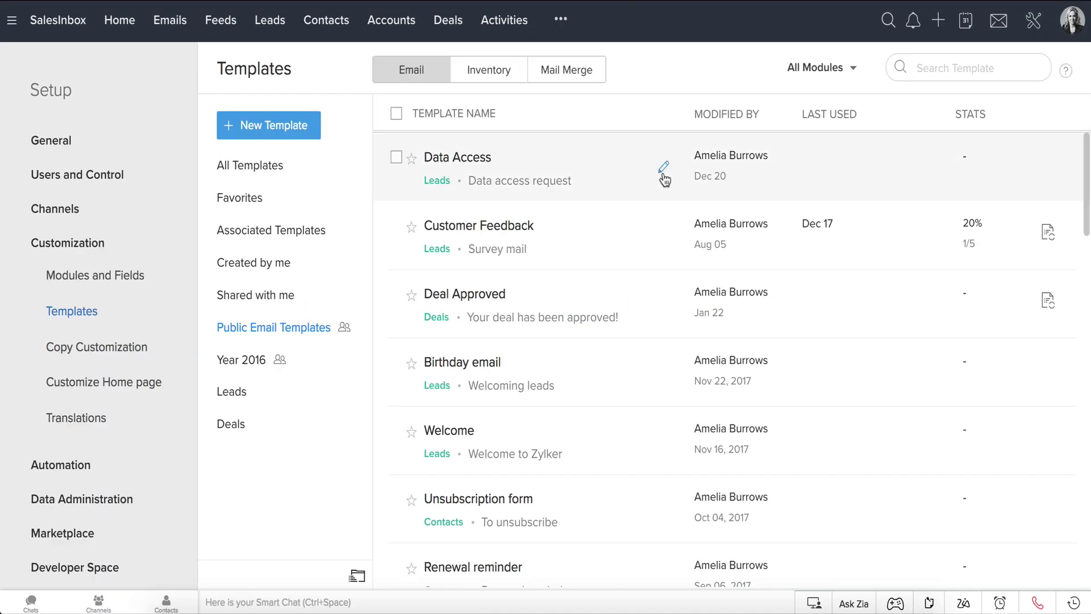
- Add the line 'Click here to raise data access request' to the Data Access template
left_click(663, 170)
left_click(492, 420)
type("Click here to raise data access request")
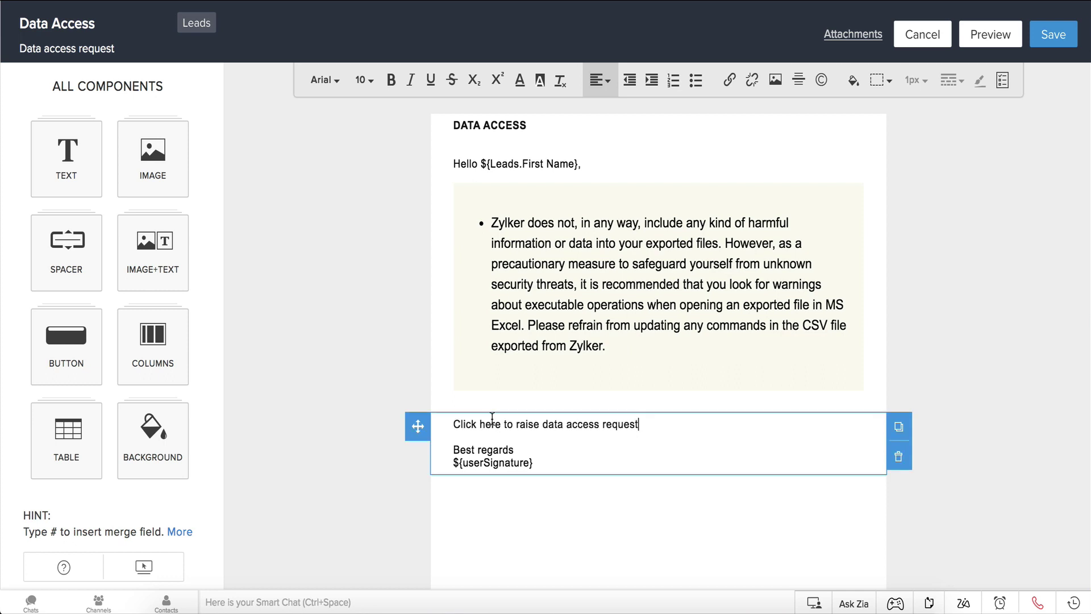
triple_click(497, 412)
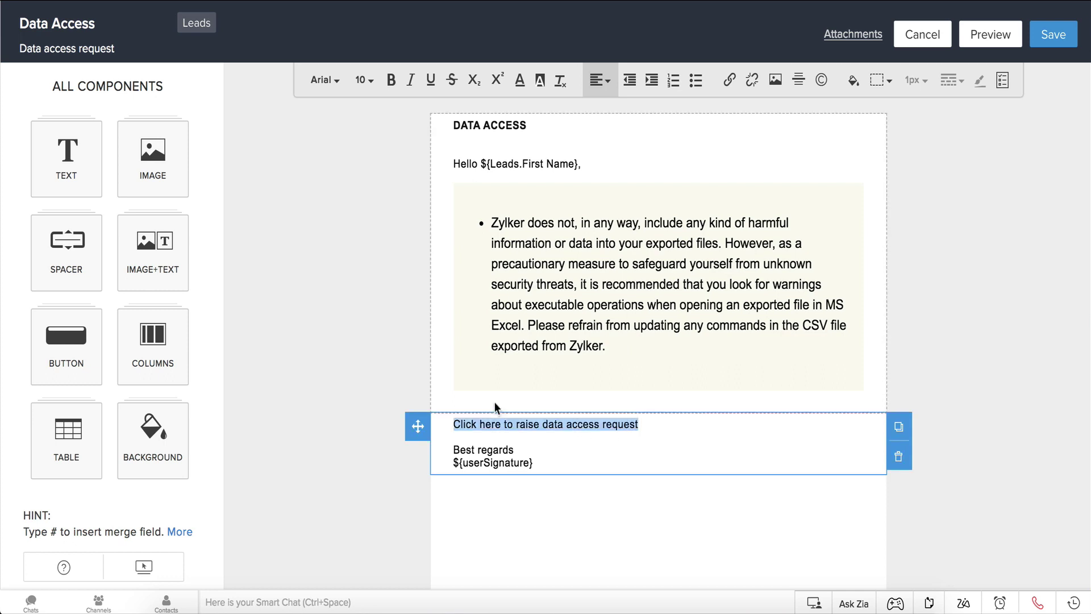
- Turn that line into a Data Requests link in English (United States) and save it
left_click(729, 84)
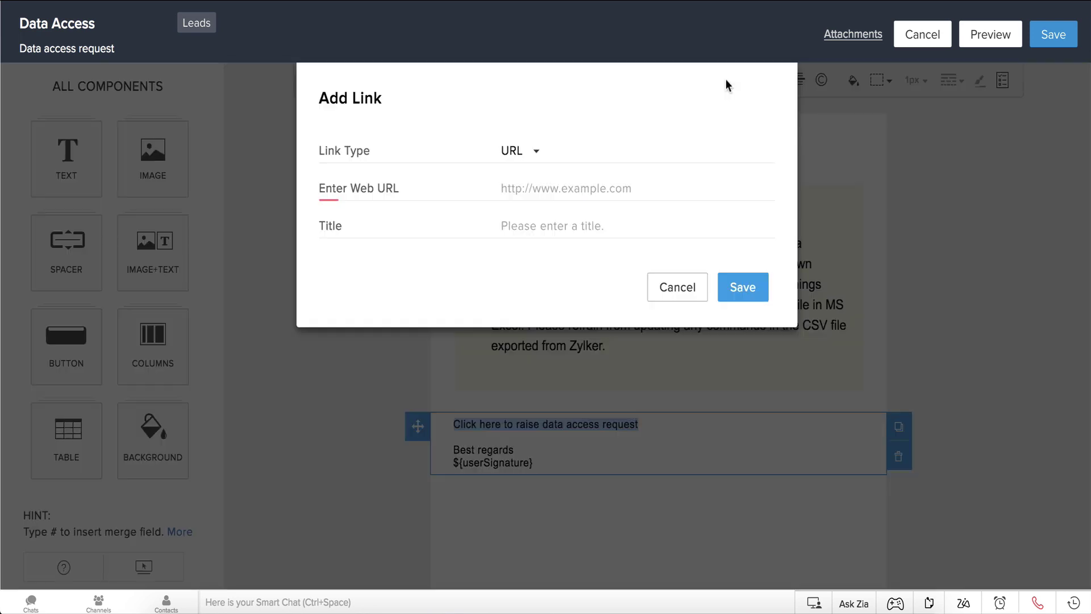
left_click(537, 161)
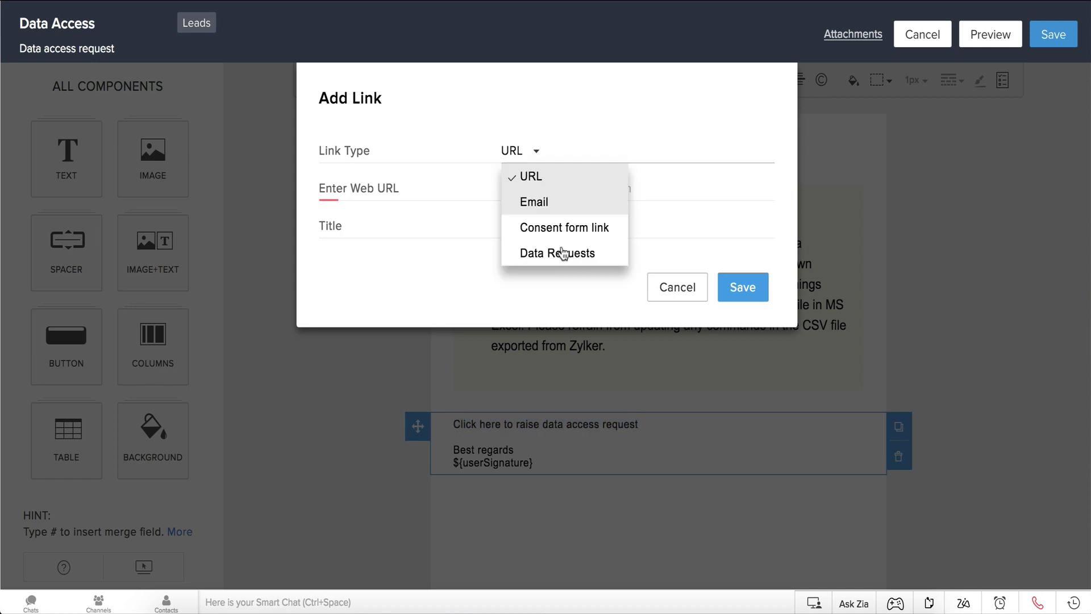
left_click(566, 259)
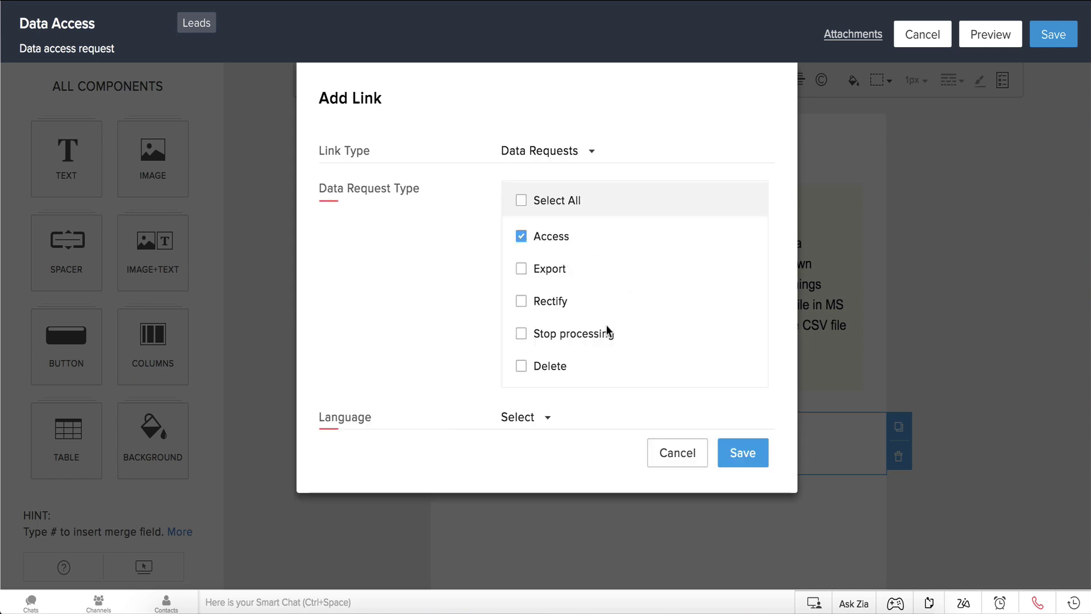
left_click(547, 421)
left_click(560, 442)
left_click(743, 453)
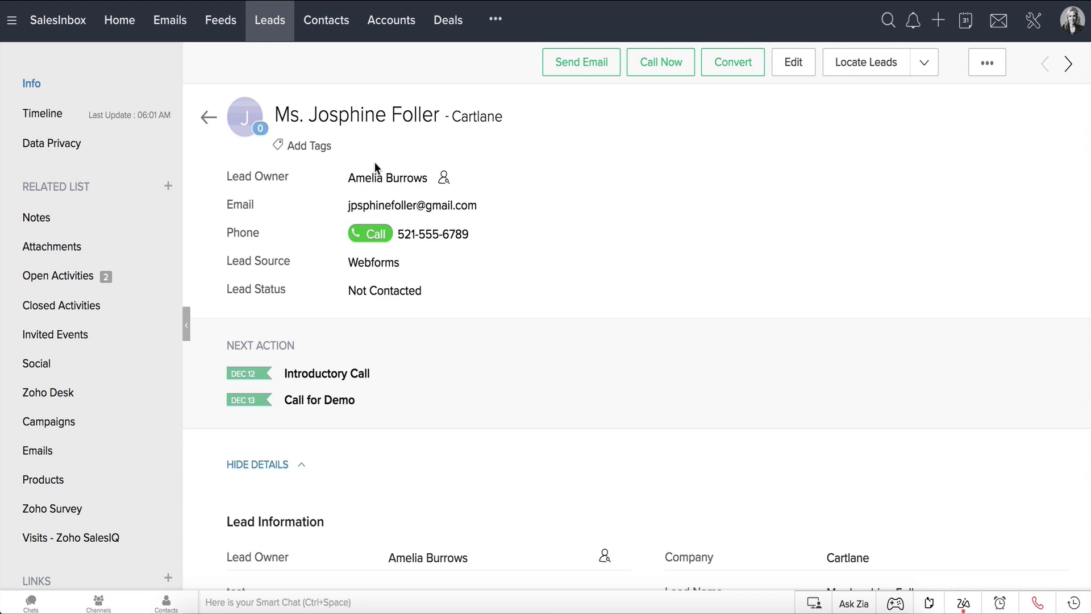
- Add a 'Request to rectify data' entry to the lead's Data Privacy record
left_click(82, 154)
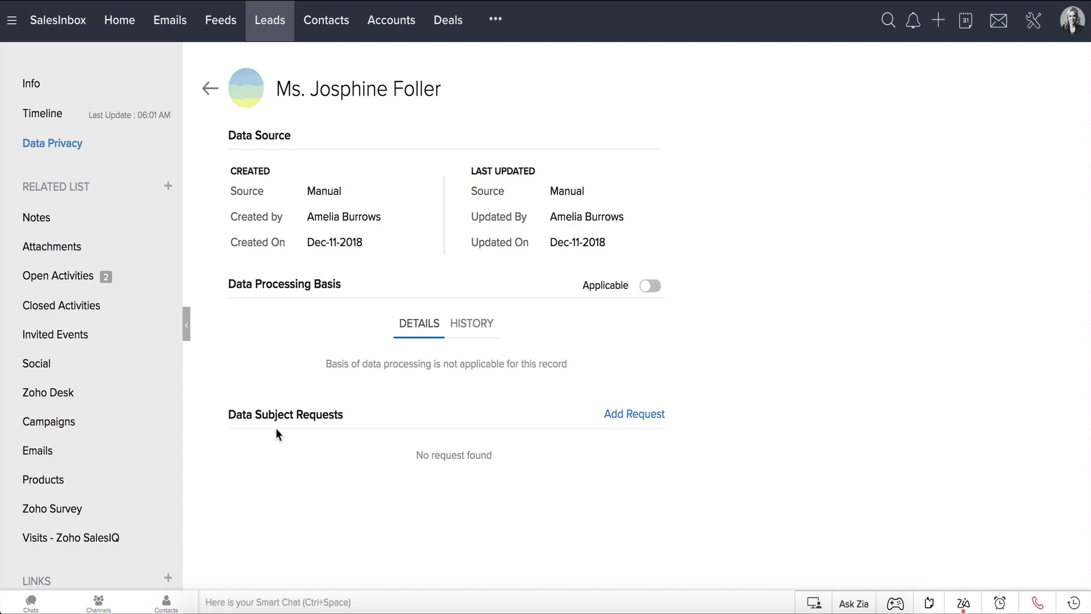
left_click(635, 413)
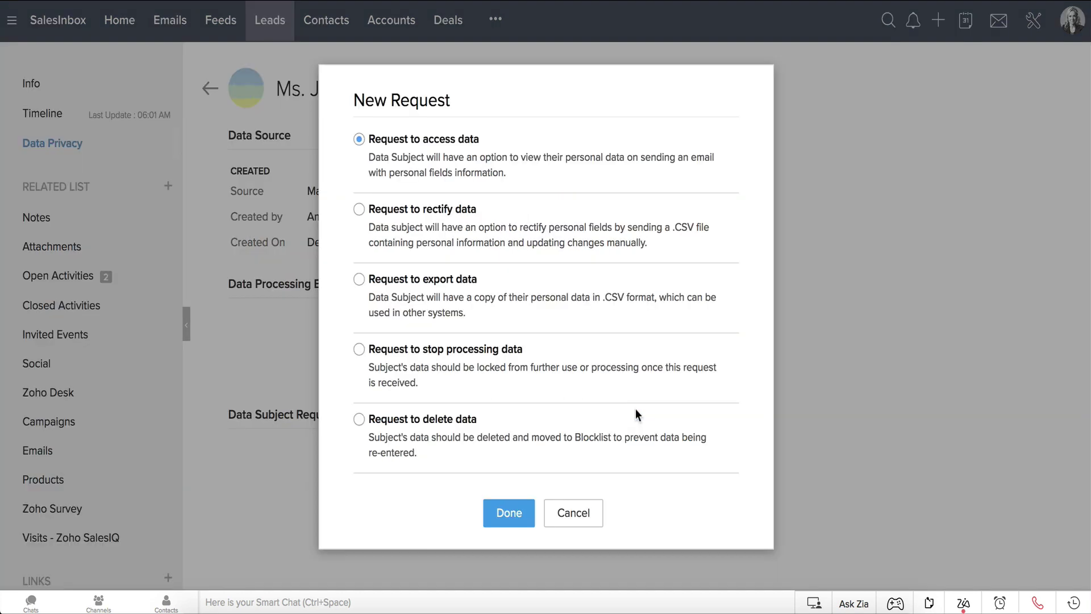
left_click(360, 210)
left_click(510, 510)
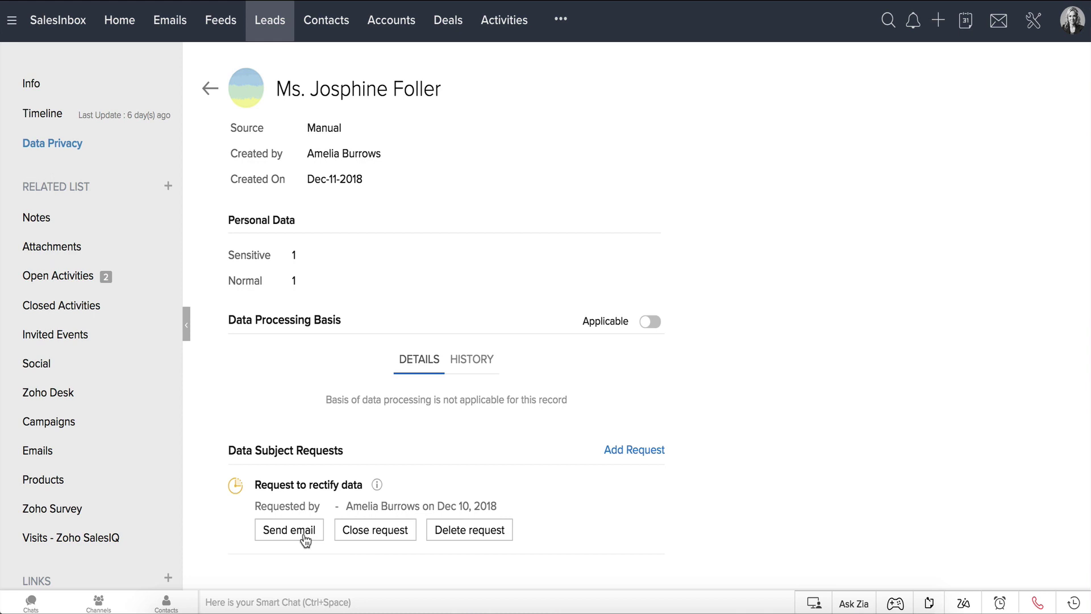
- Email the lead the data request CSV, then close the rectify-data request
left_click(289, 529)
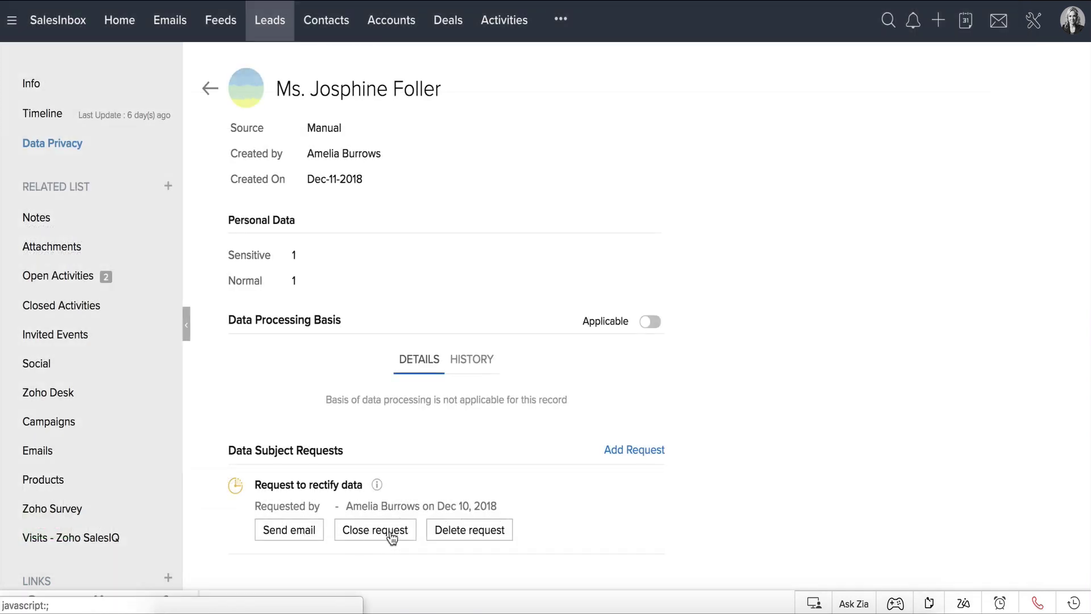
left_click(457, 531)
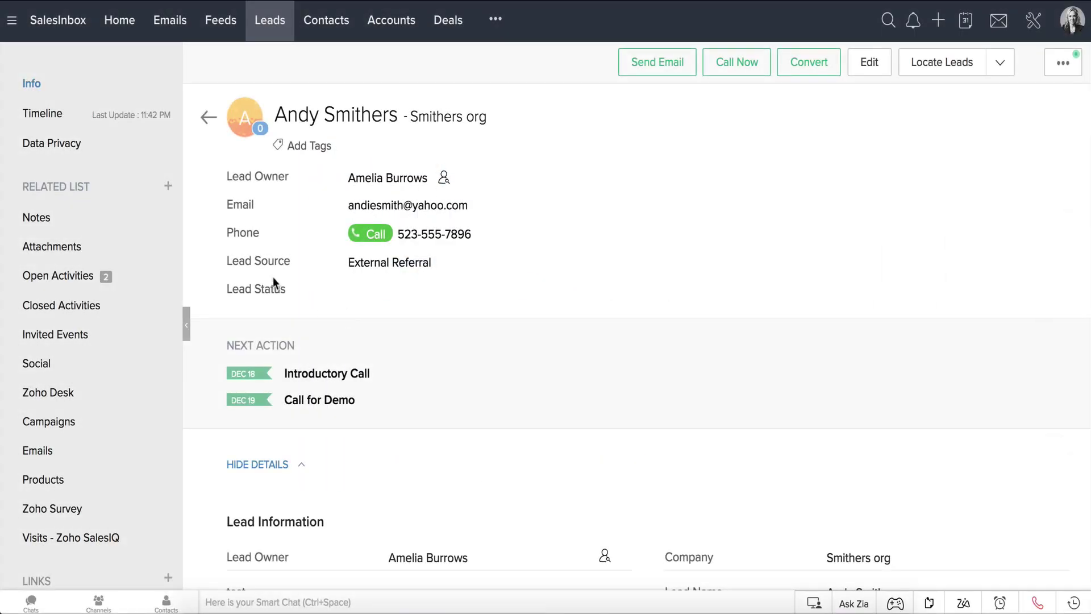
- Log a 'Request to delete data' in this second lead's Data Privacy details
left_click(85, 149)
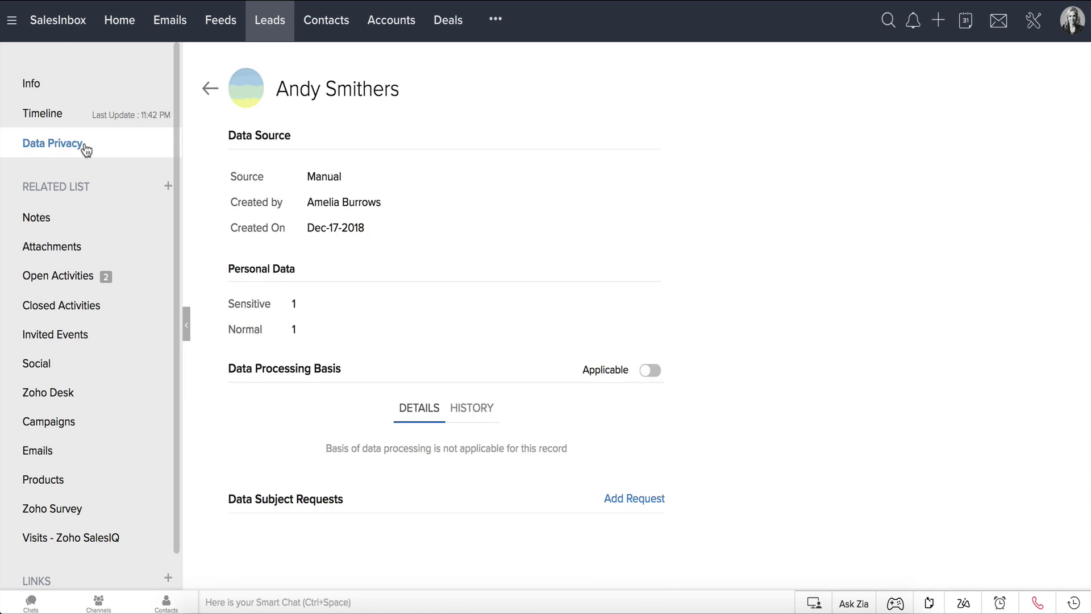
left_click(633, 500)
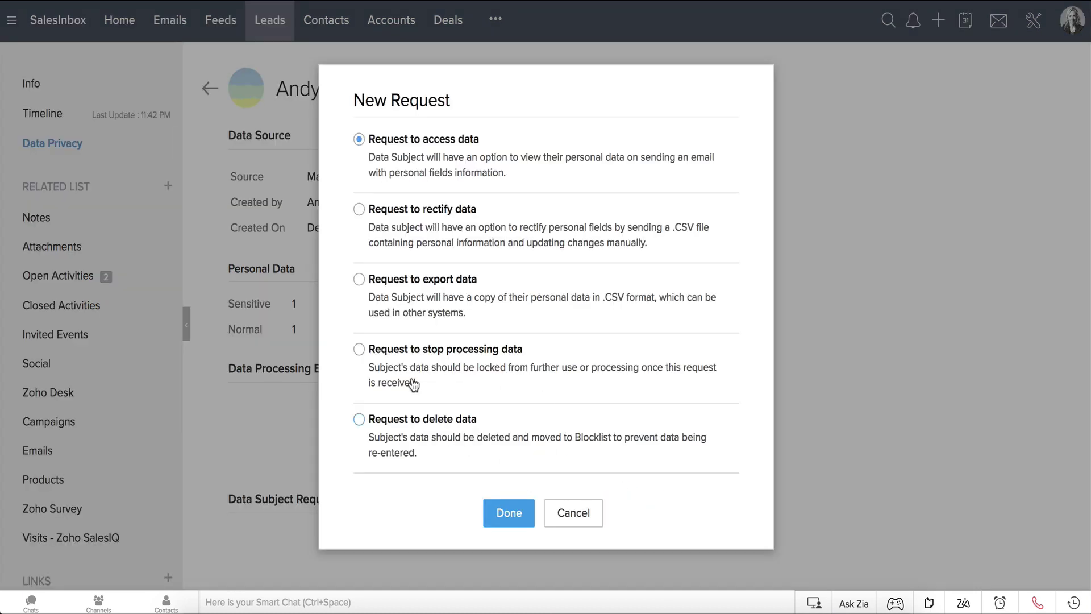
left_click(360, 421)
left_click(511, 510)
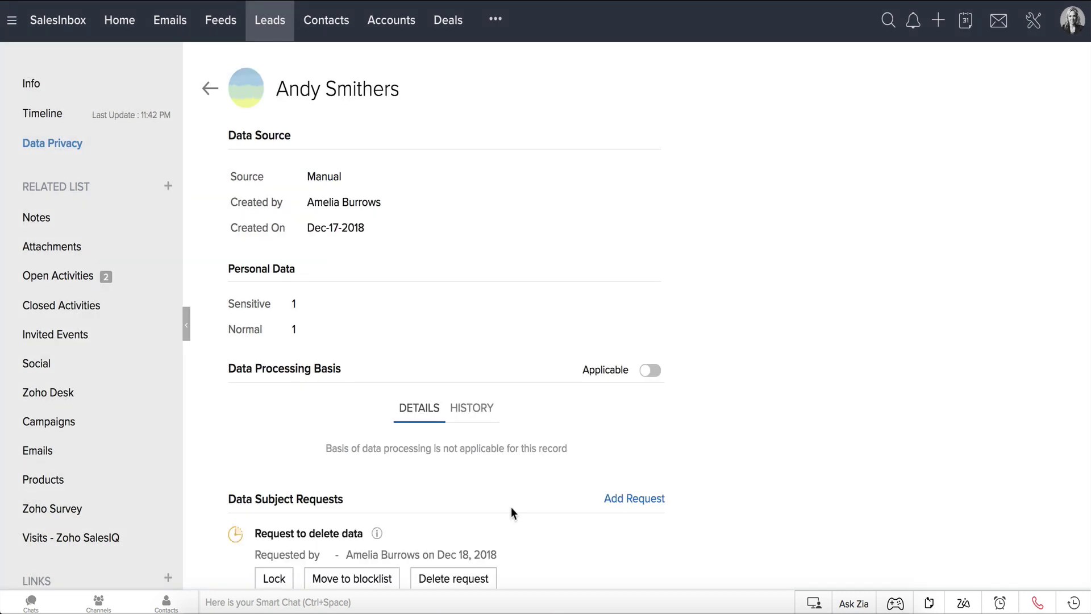
scroll(511, 508, "down", 1)
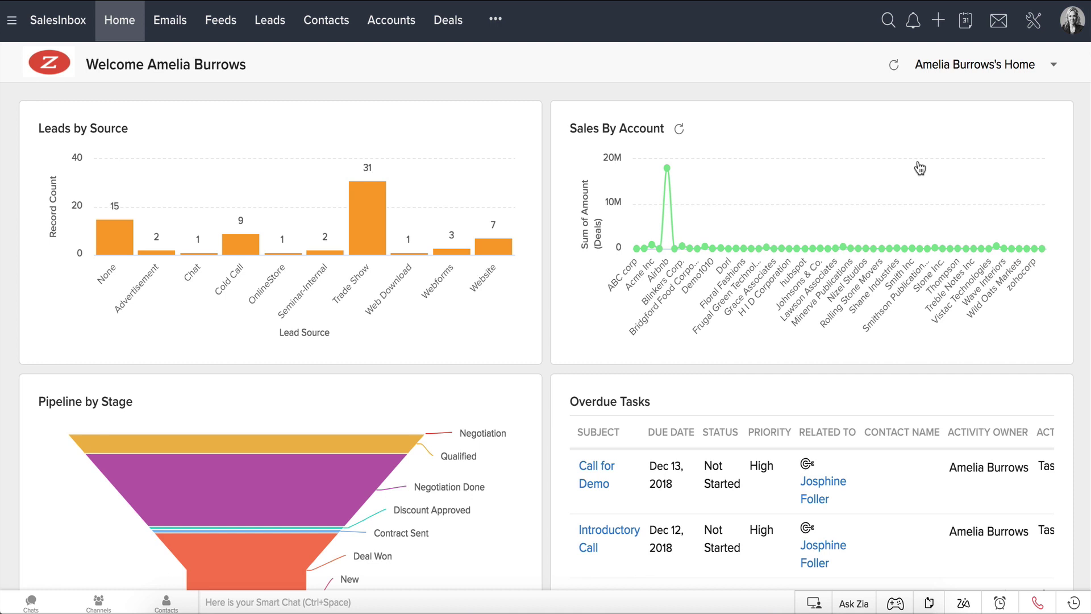
- Show Compliance Settings for Leads and review open requests: 3 rectify, 1 delete of 4
left_click(1033, 21)
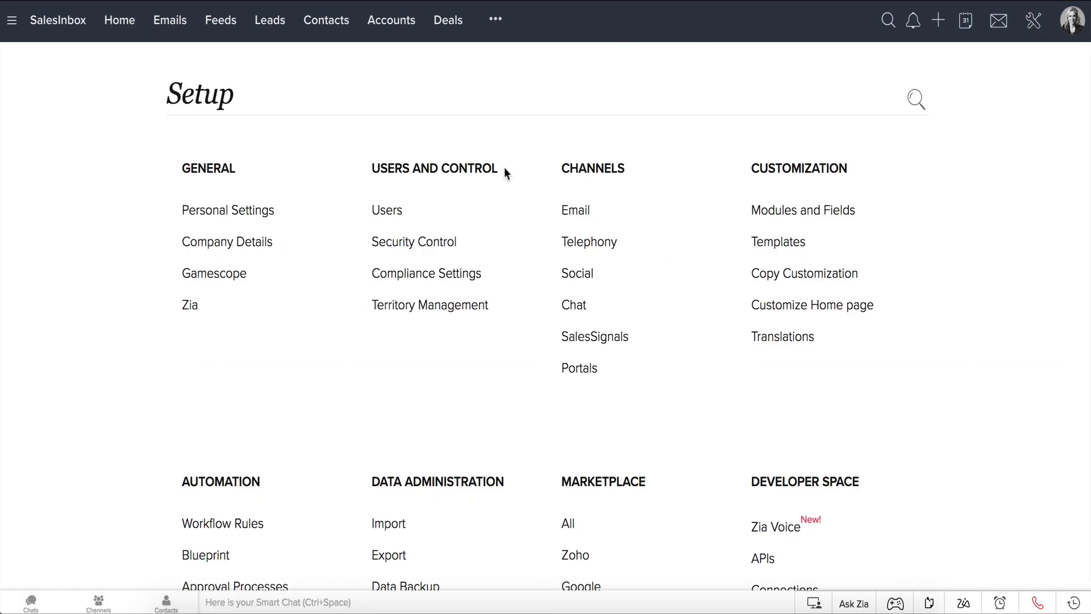
left_click(470, 273)
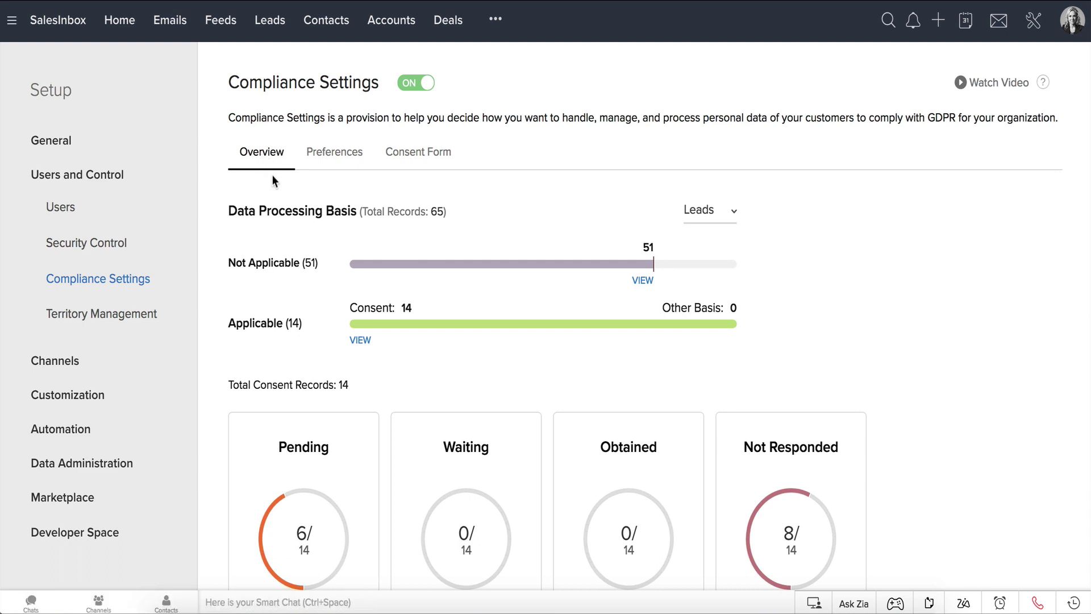
left_click(696, 213)
left_click(699, 241)
scroll(776, 257, "down", 8)
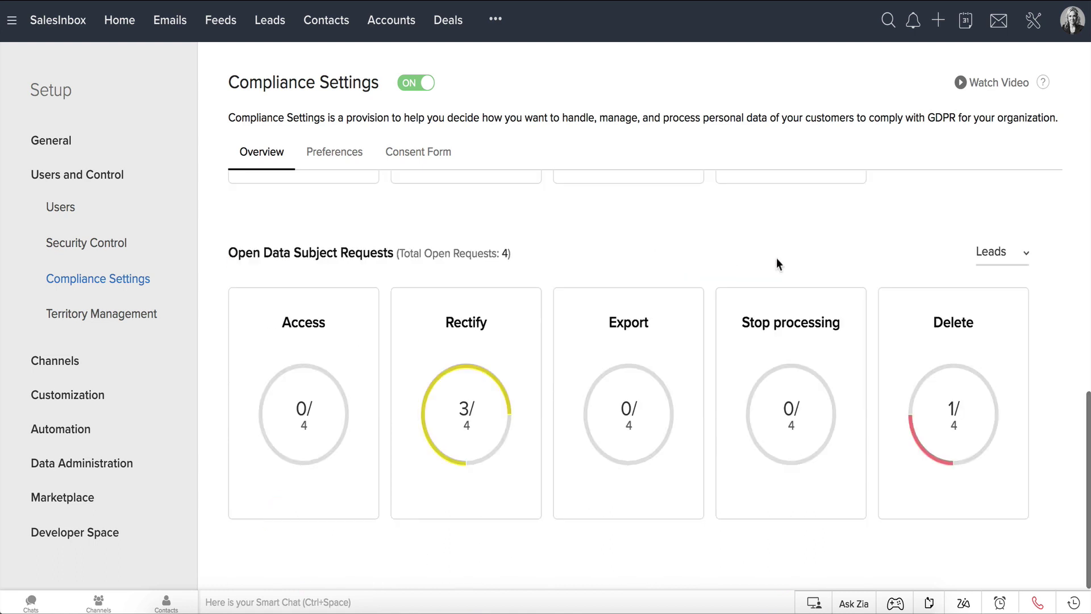
mouse_move(473, 390)
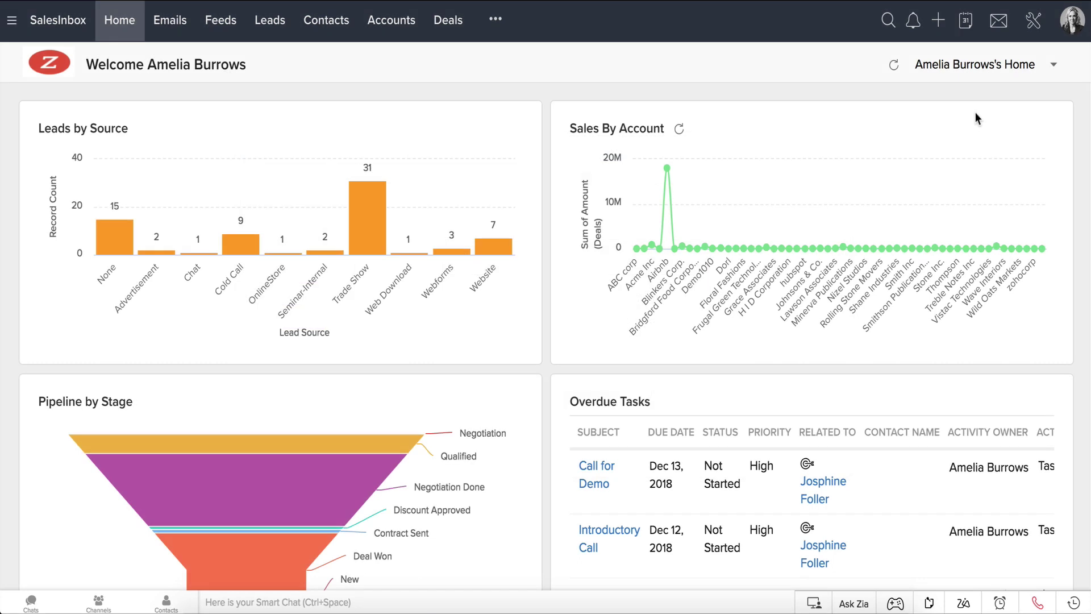
- In the Leads Personal Fields list, mark Annual Revenue as normal personal data
left_click(1031, 26)
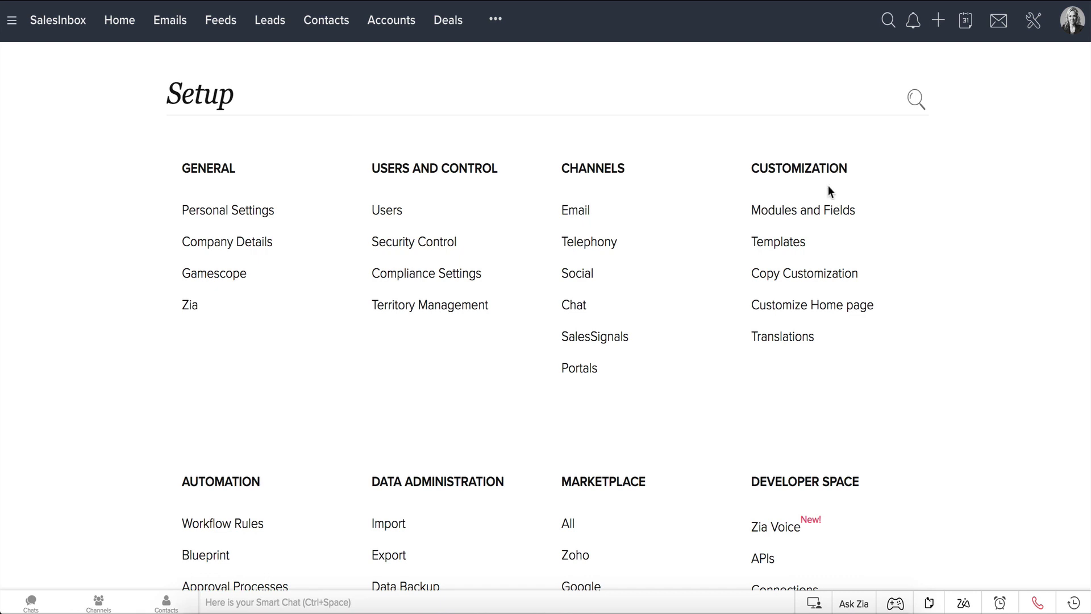
left_click(823, 208)
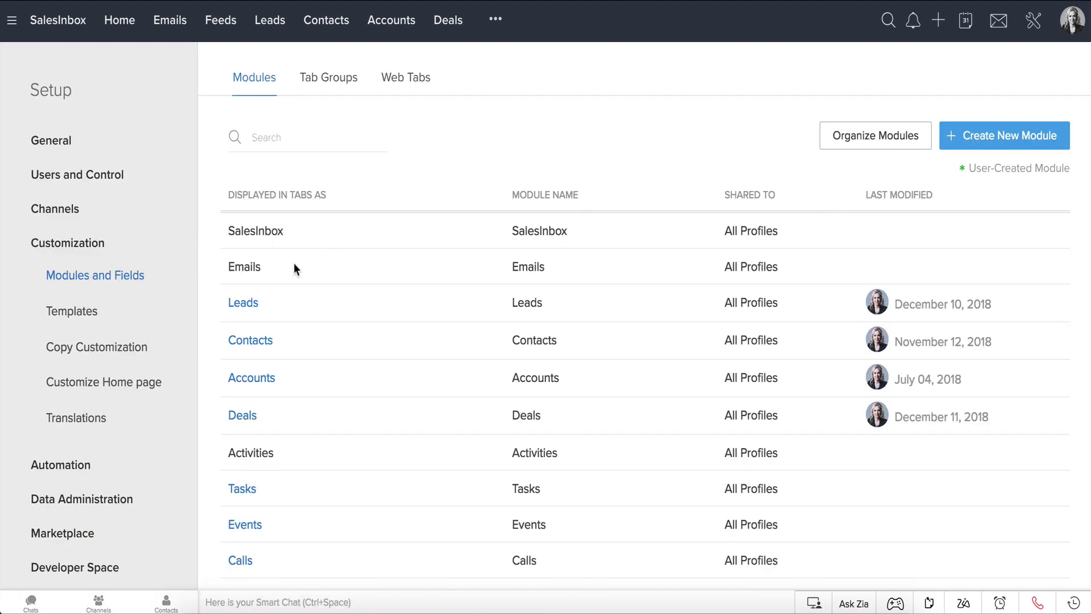
left_click(278, 303)
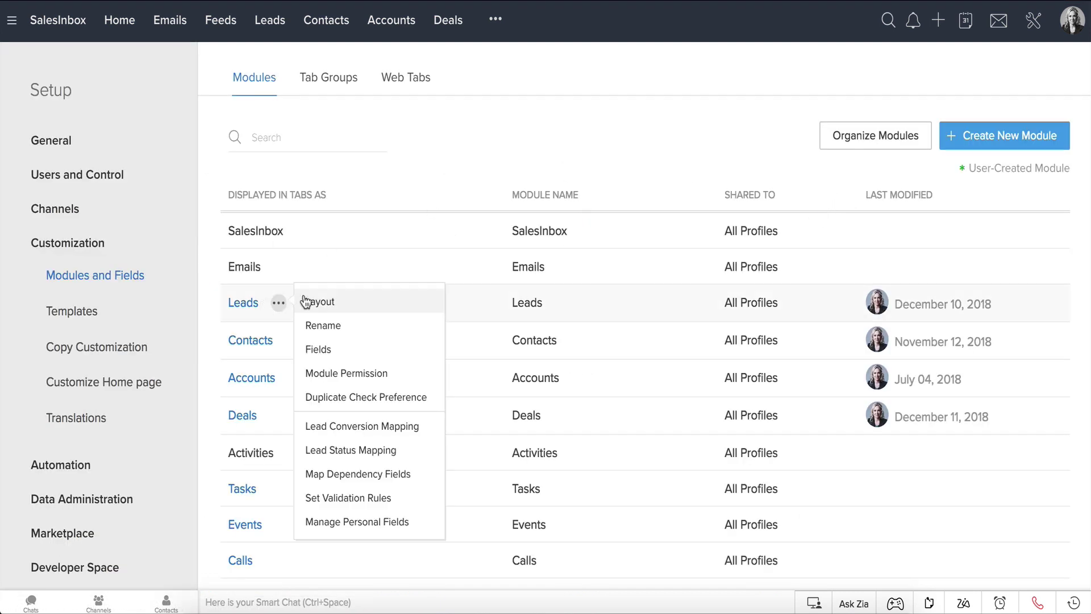
left_click(342, 521)
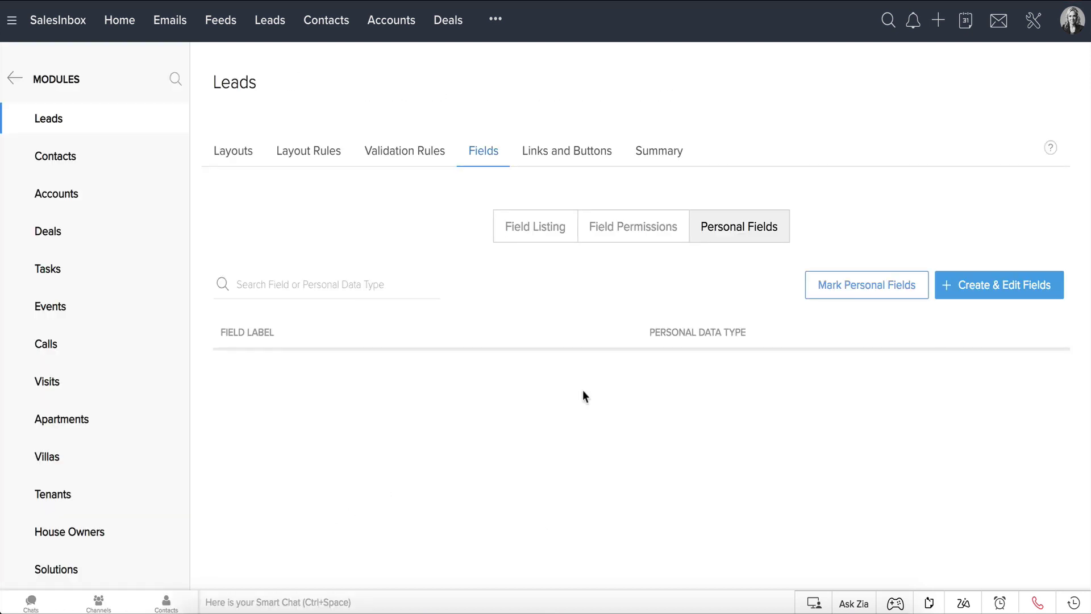
left_click(863, 292)
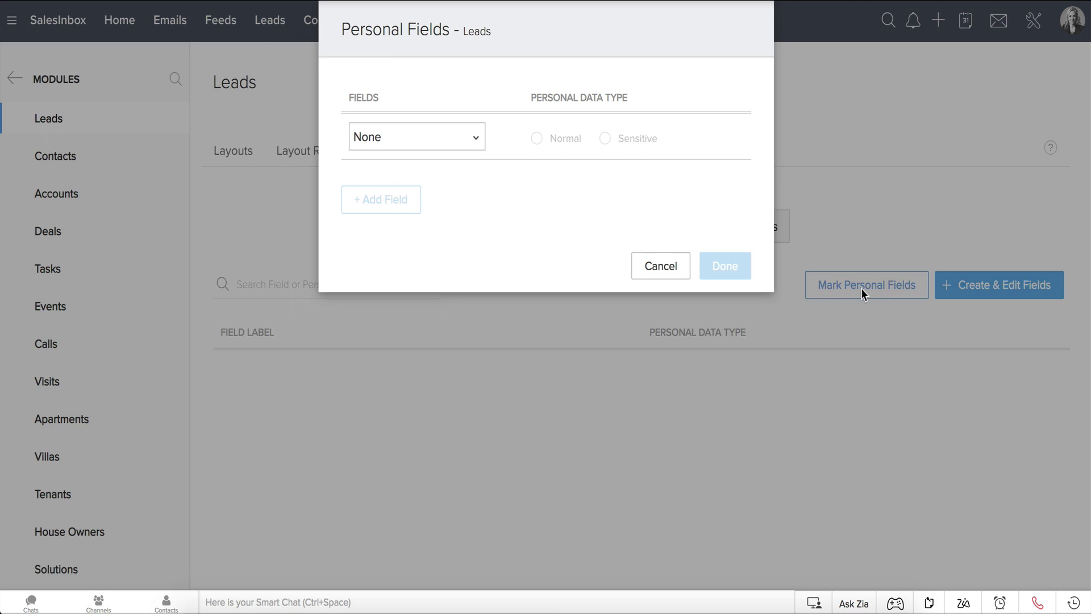
left_click(471, 146)
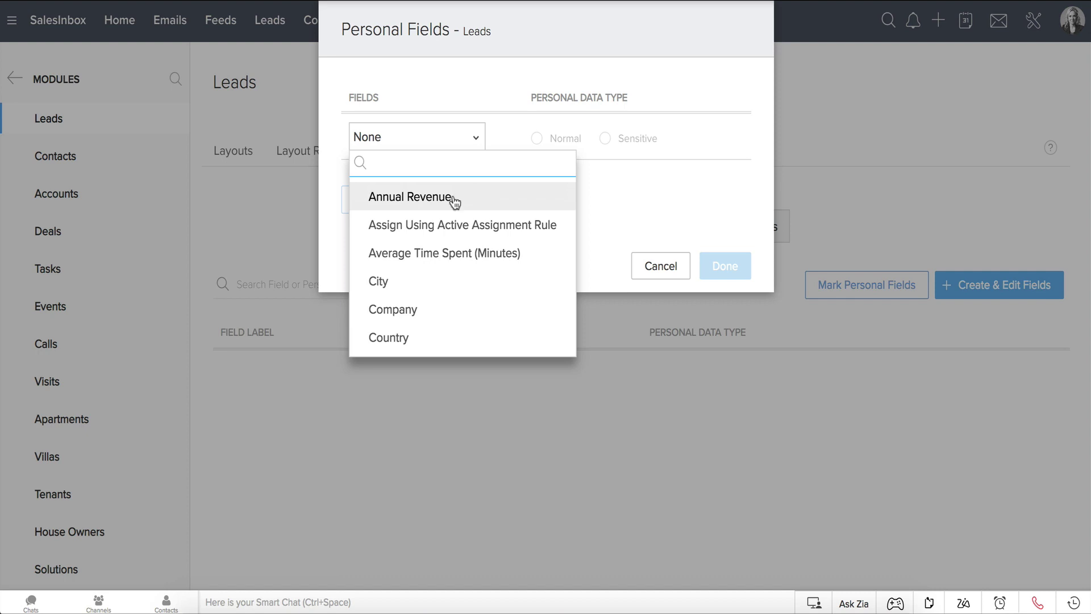
left_click(452, 195)
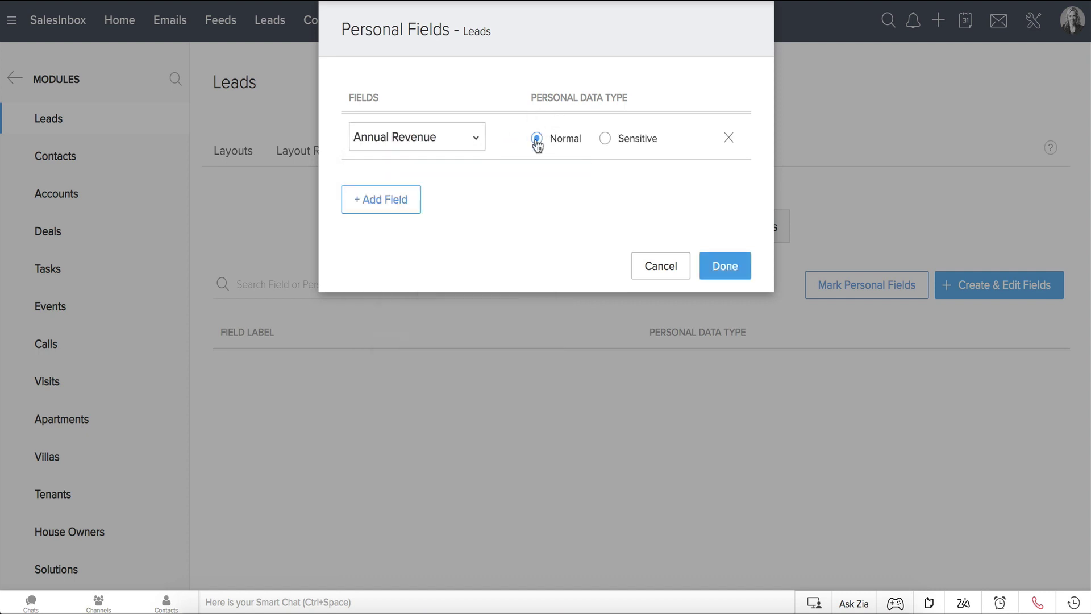
- Add Social Security No. as a second personal field classified as Sensitive
left_click(403, 200)
left_click(433, 183)
scroll(438, 258, "down", 10)
scroll(438, 258, "up", 3)
scroll(438, 260, "up", 1)
left_click(440, 243)
left_click(606, 186)
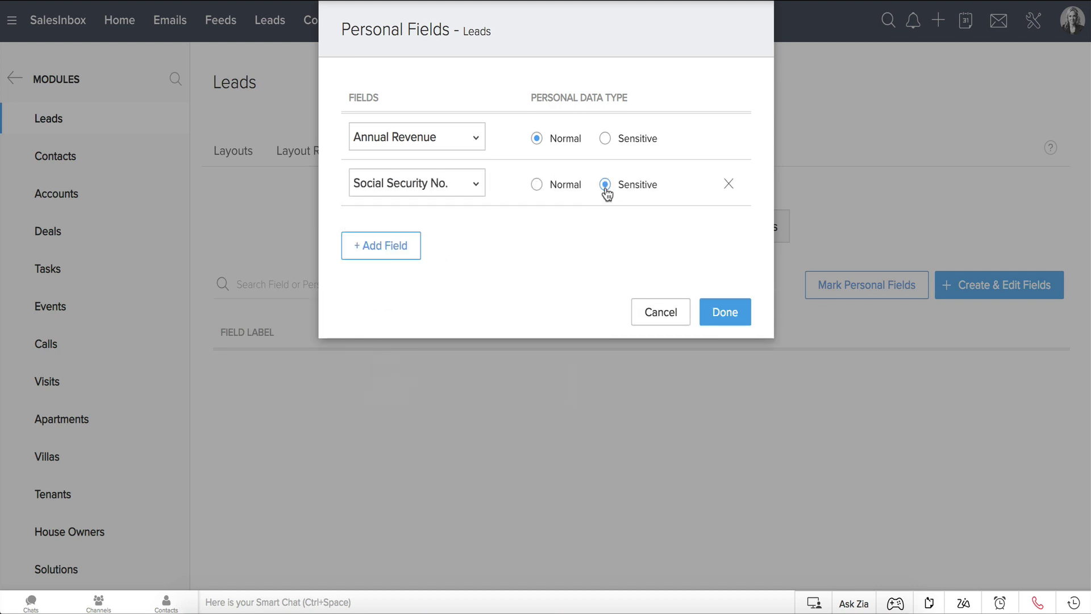
- Save the personal field markings and flag the Phone field as containing personal data
left_click(715, 314)
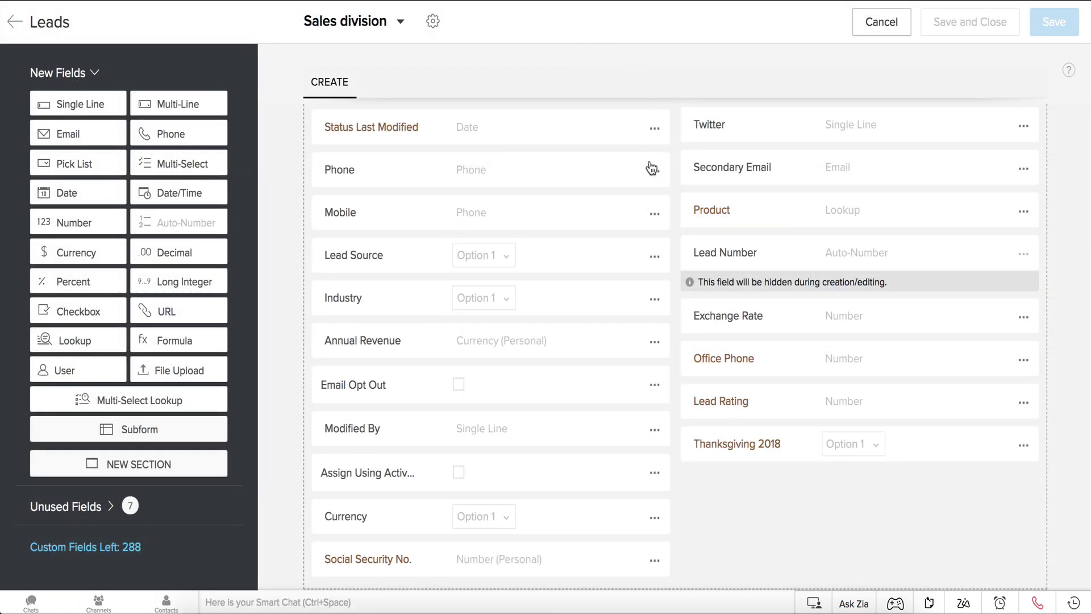
left_click(652, 176)
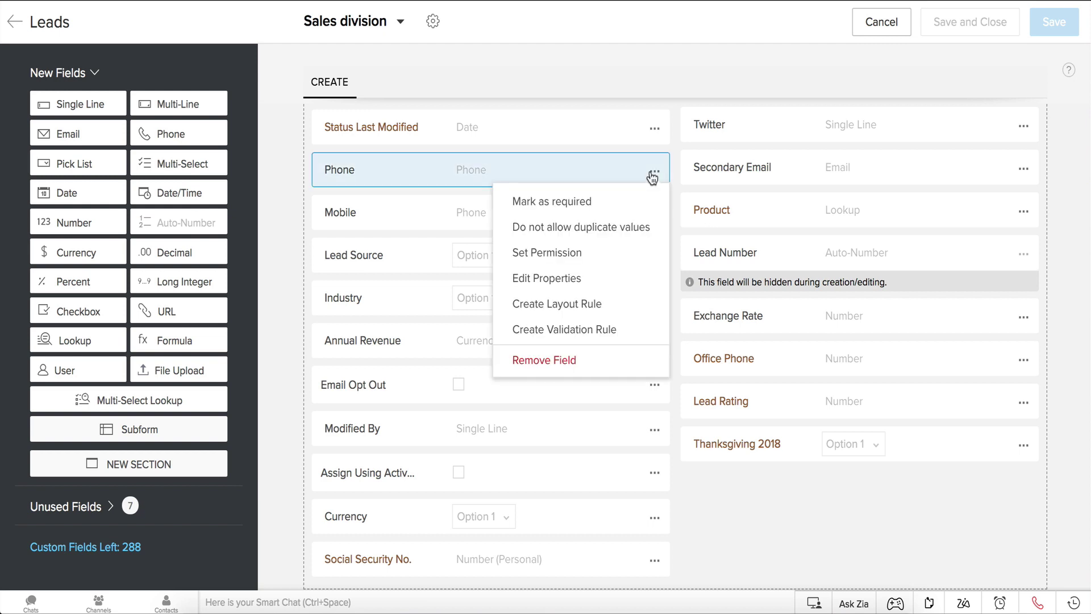
left_click(577, 278)
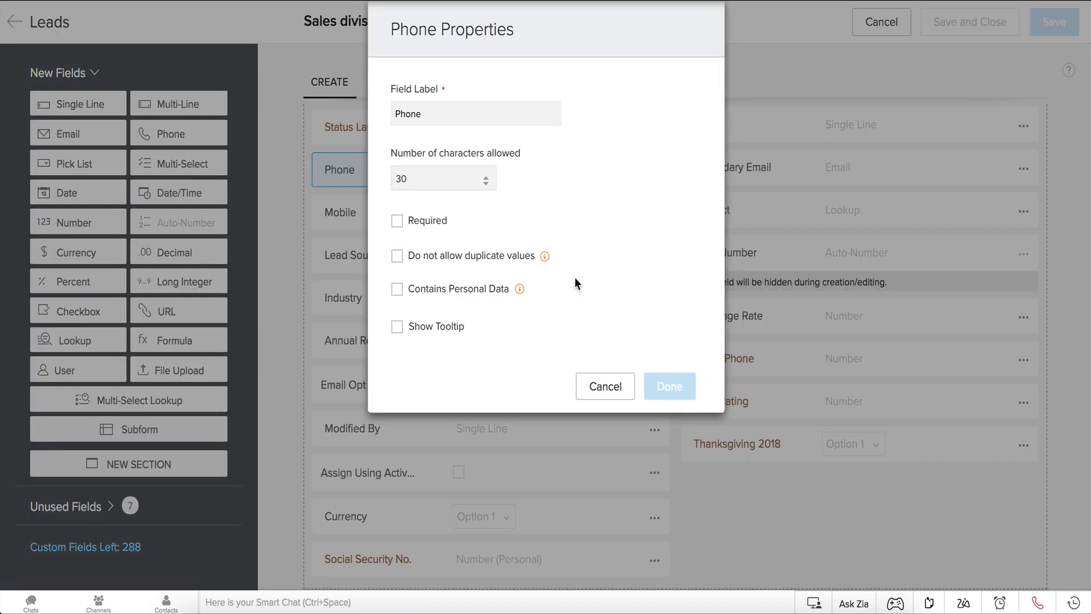
left_click(396, 289)
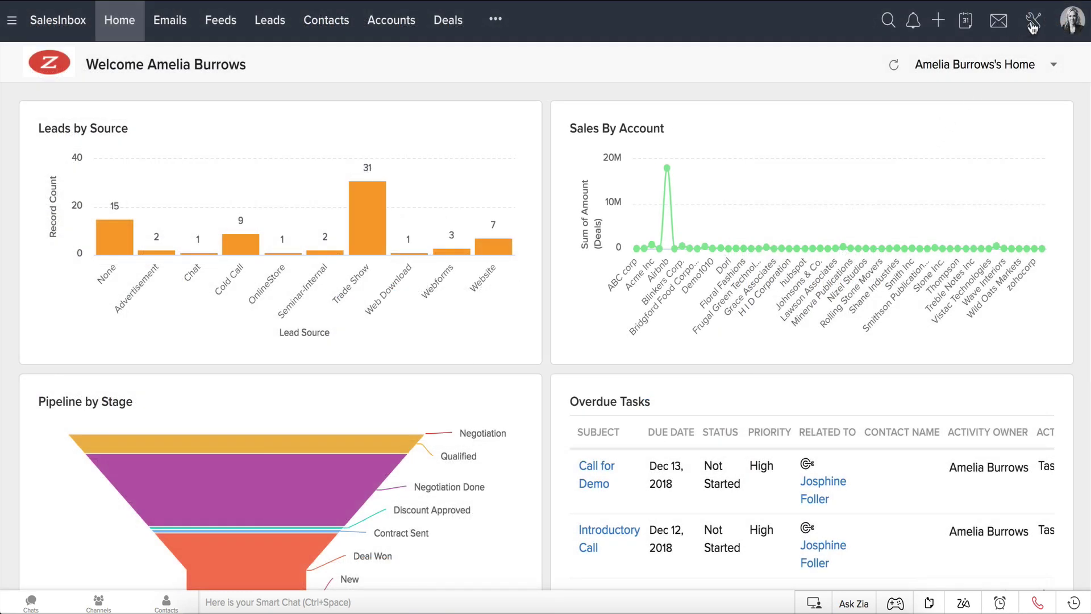
- Open the Compliance Settings Preferences tab and scroll to Personal Data Handling restrictions
left_click(1033, 22)
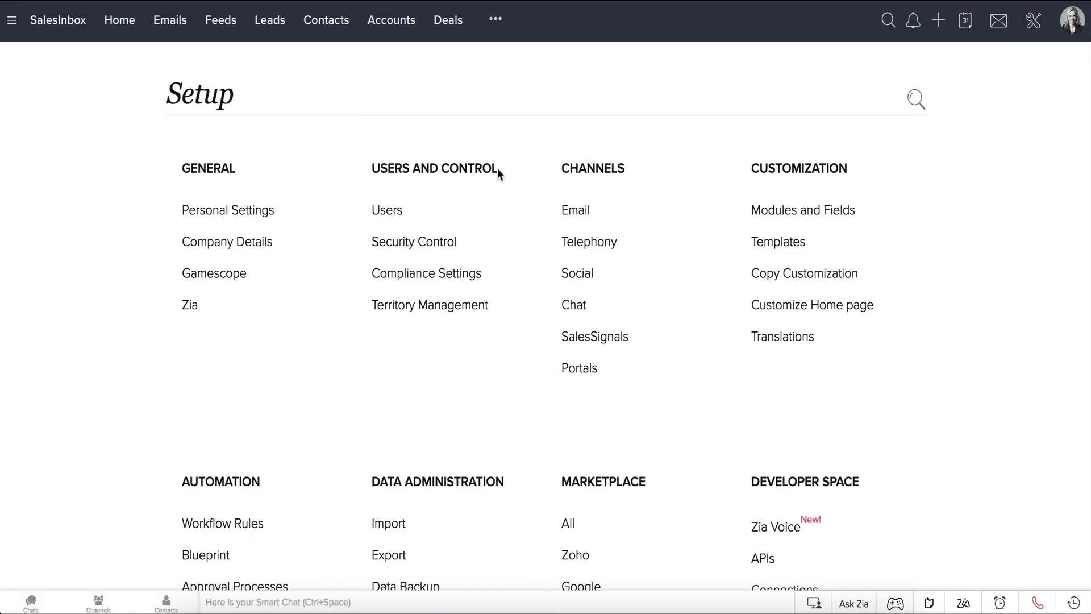
left_click(463, 273)
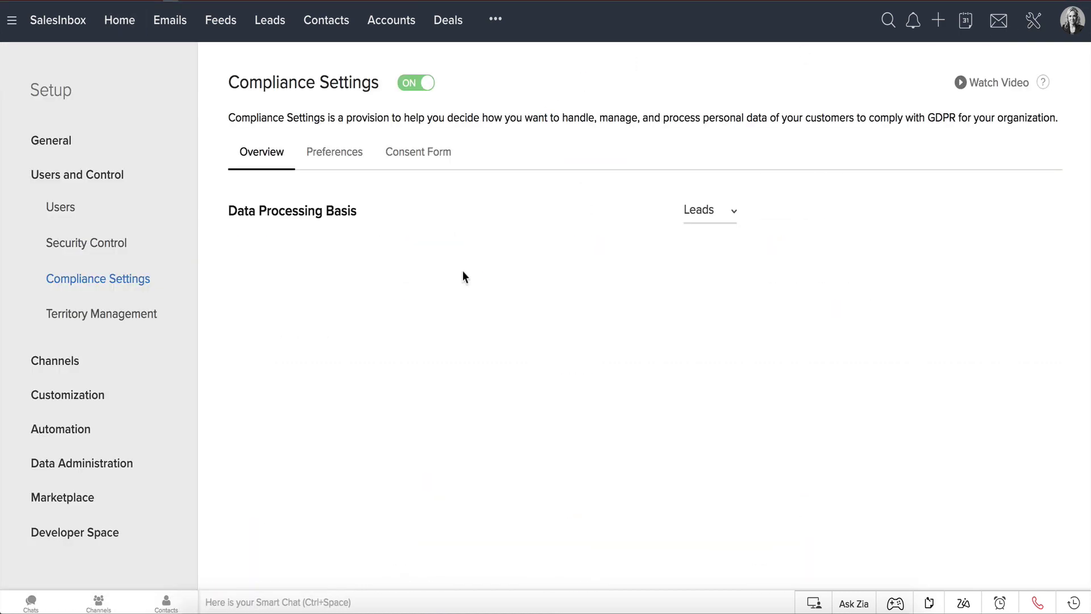
left_click(334, 159)
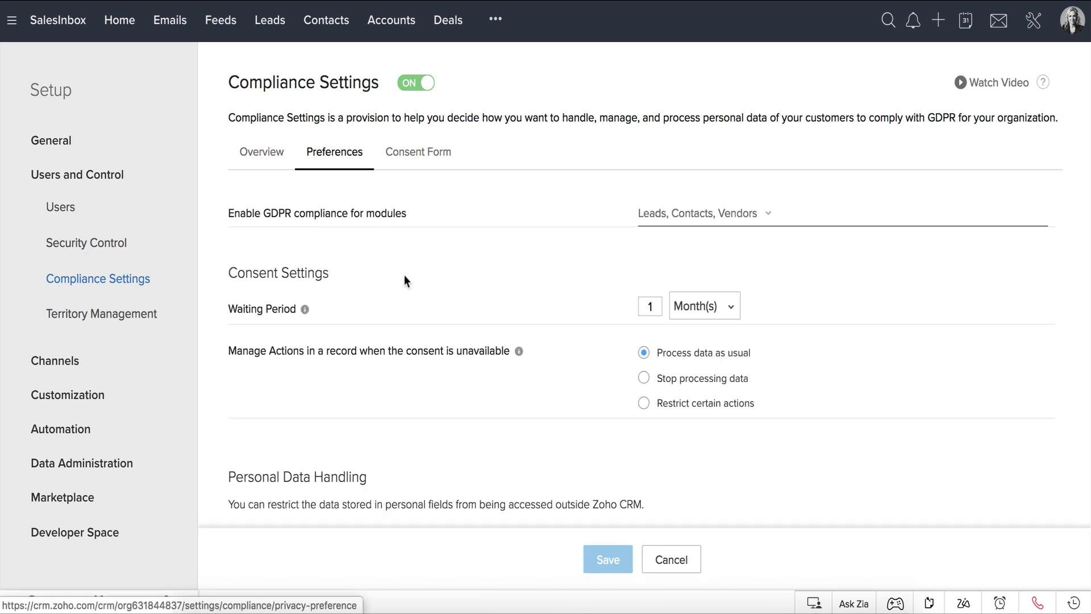
scroll(404, 278, "down", 3)
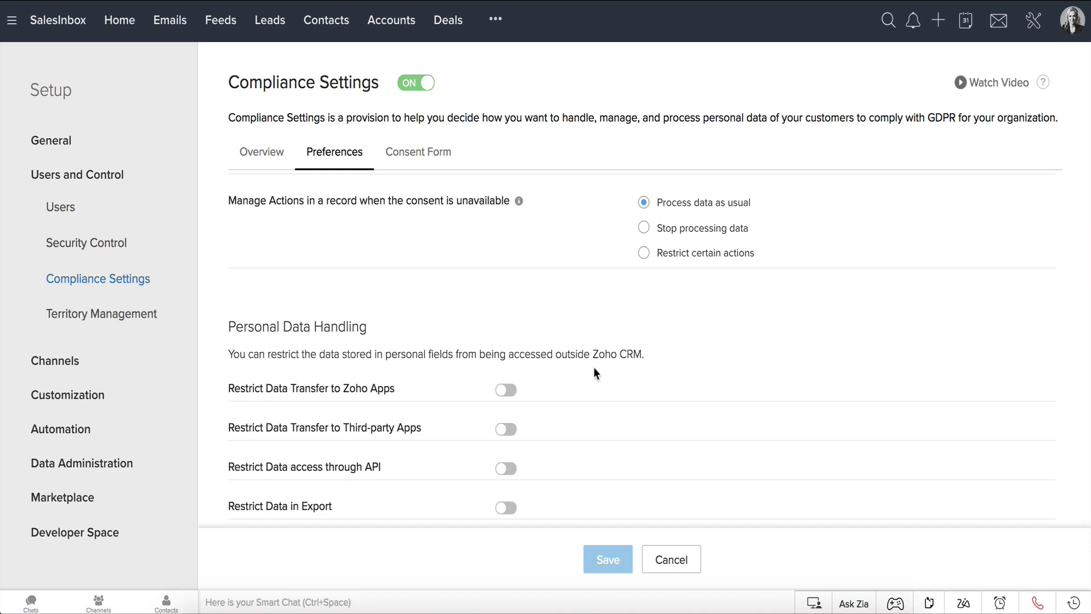
- Restrict transfer of Normal and Sensitive personal data to Zoho Apps
left_click(505, 390)
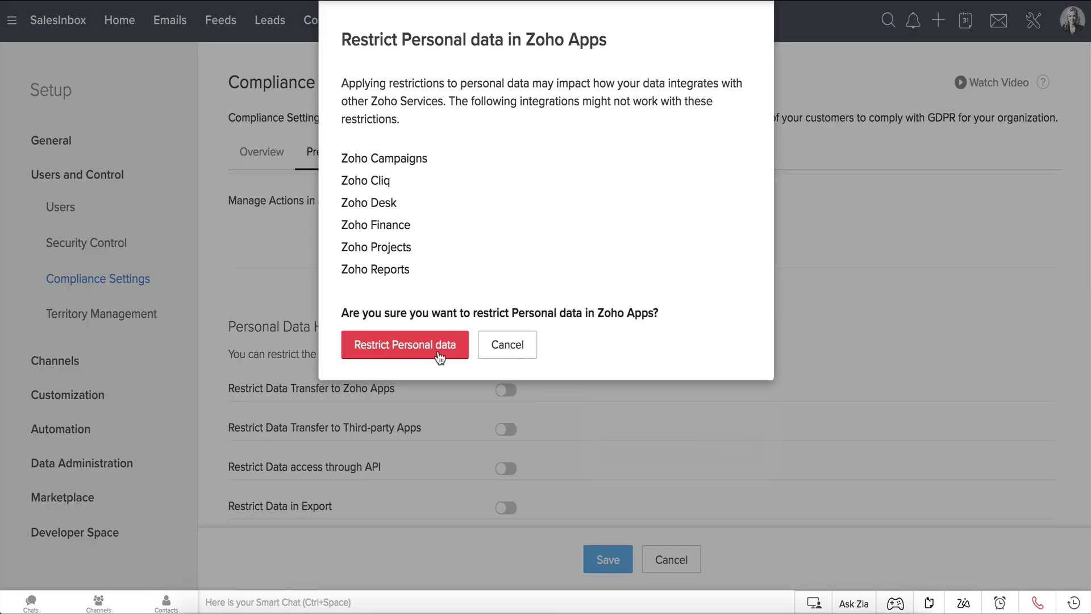
left_click(439, 355)
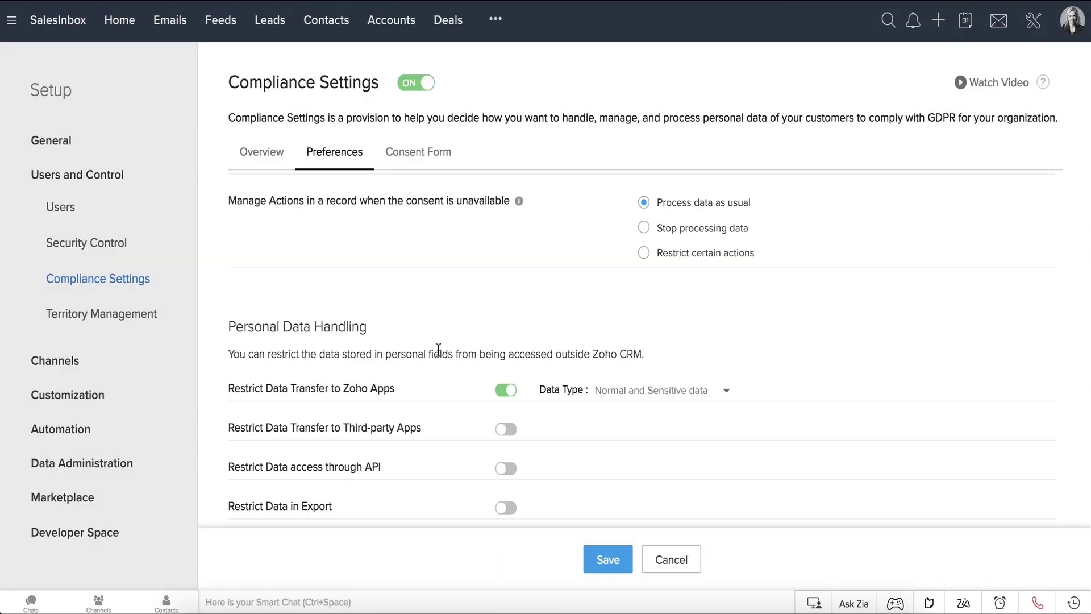
left_click(675, 398)
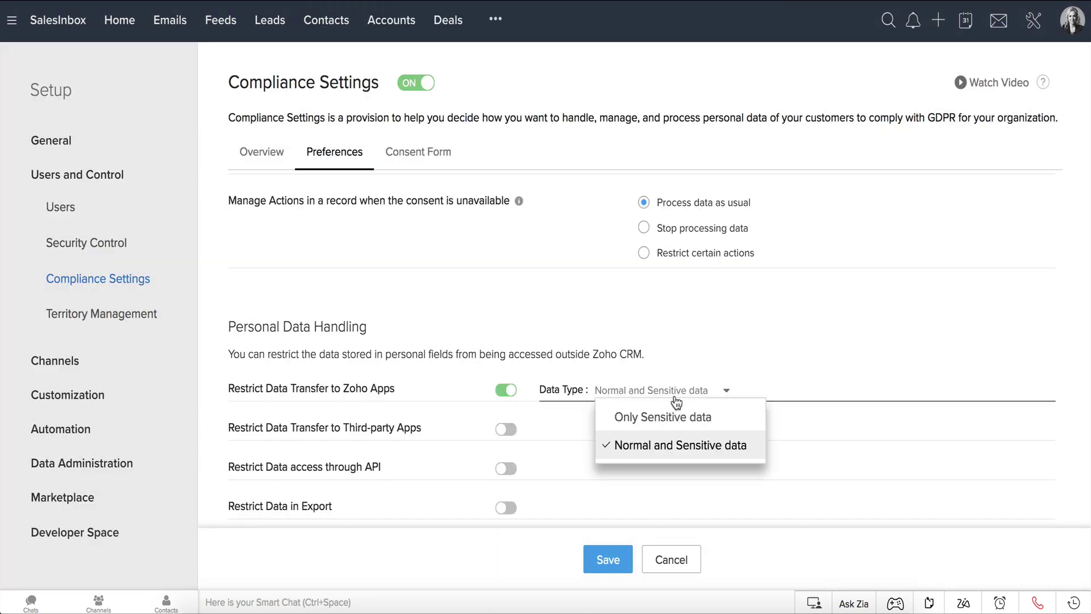
left_click(680, 449)
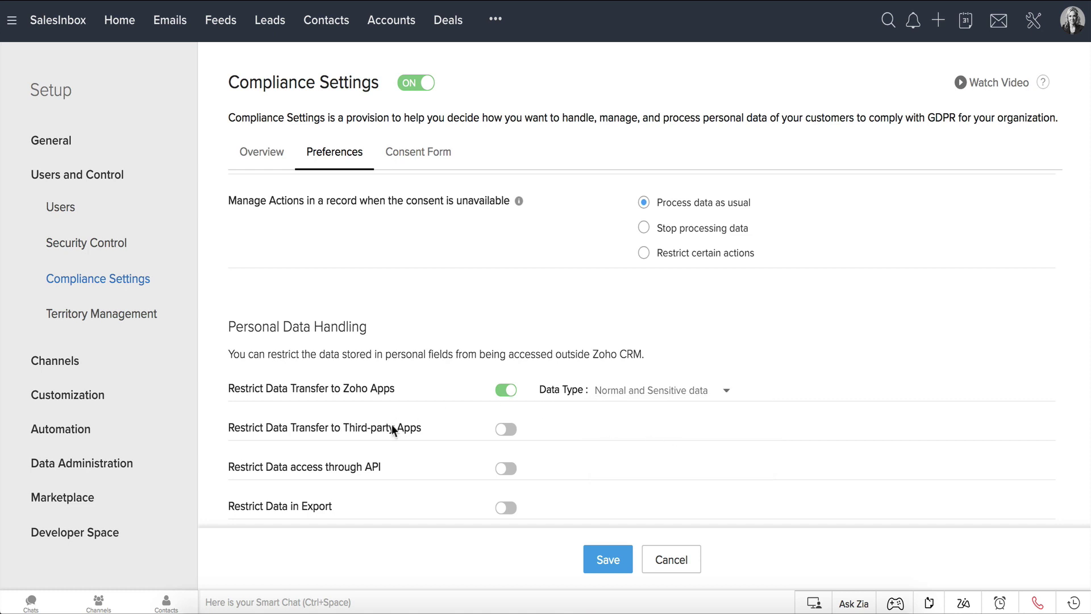
- Restrict Normal and Sensitive data for third-party apps, adding Office 365 to the list
left_click(508, 430)
left_click(633, 430)
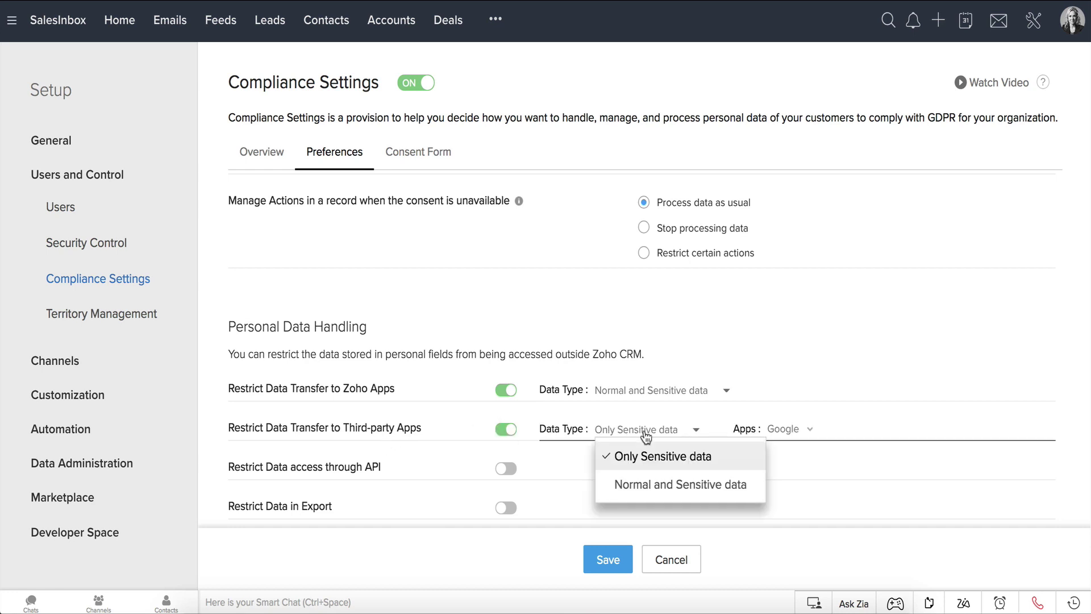
left_click(652, 480)
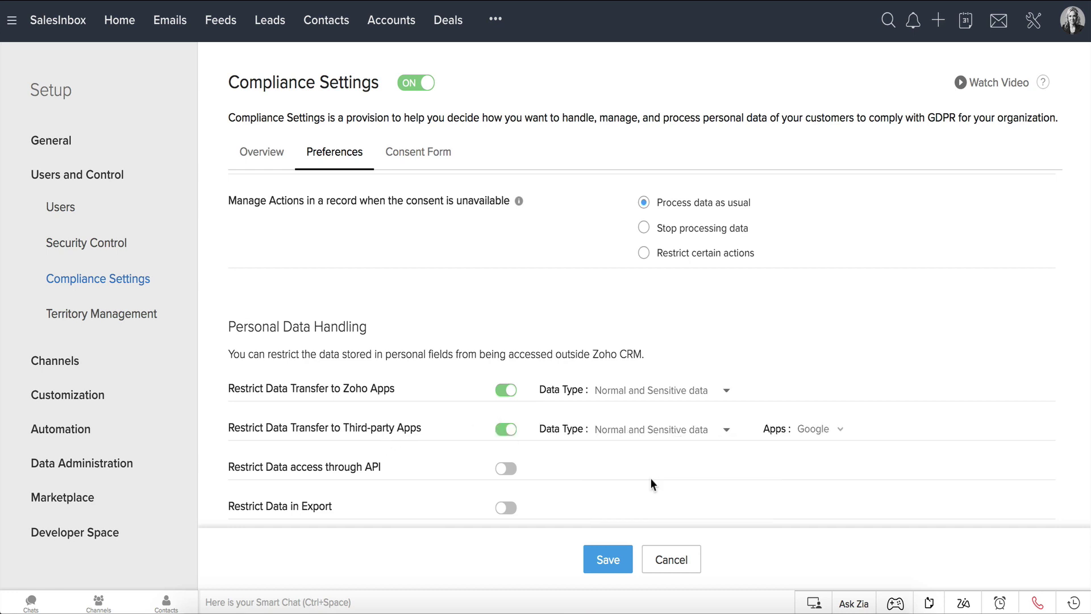
left_click(810, 429)
left_click(818, 496)
left_click(769, 454)
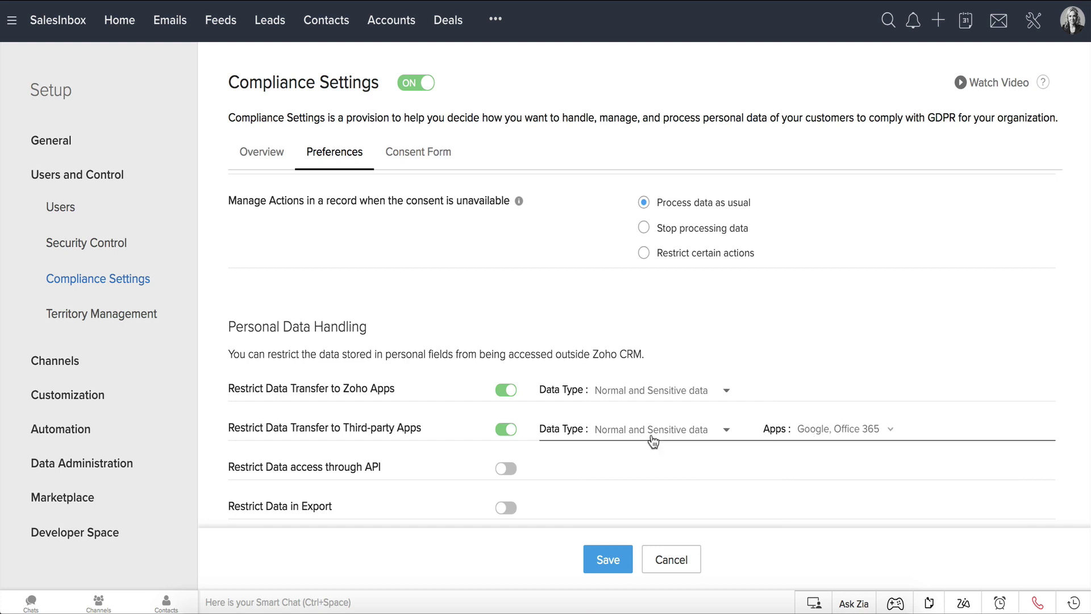
- Restrict personal data access through the API to Only Sensitive data
left_click(509, 470)
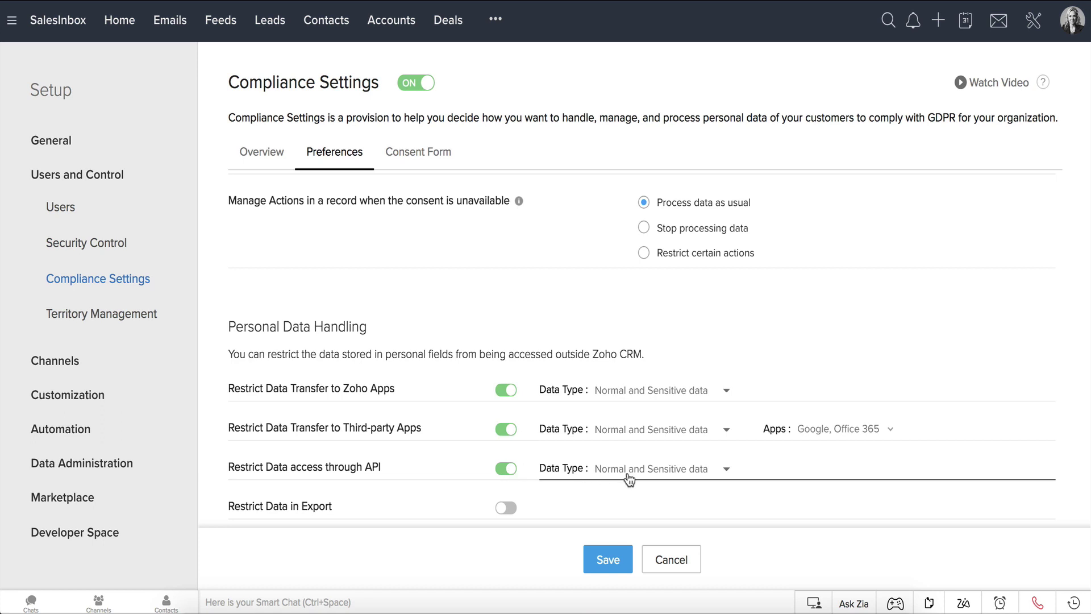
left_click(666, 469)
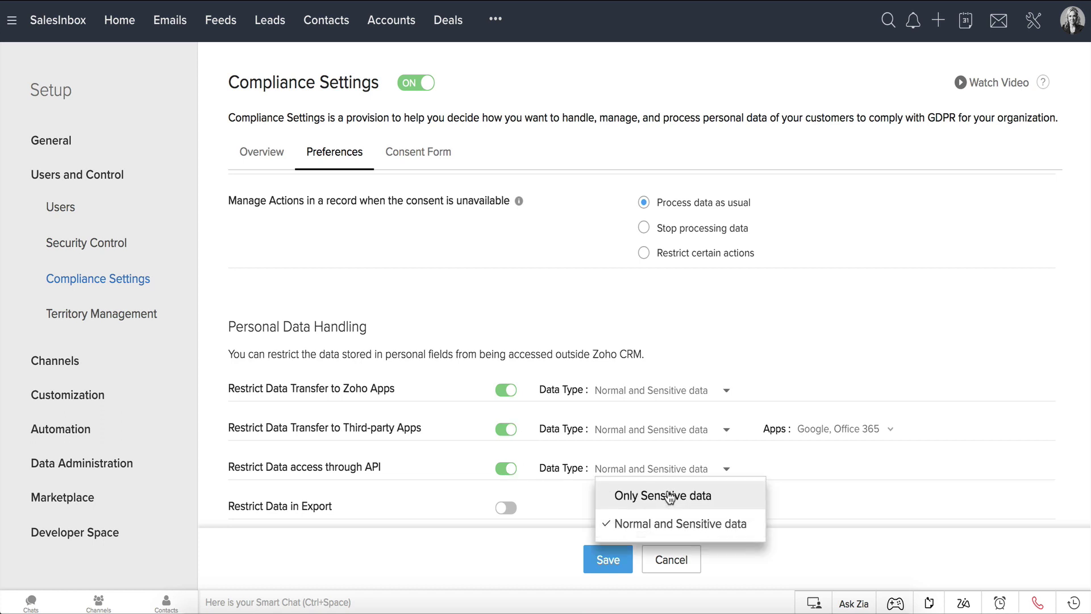
left_click(669, 497)
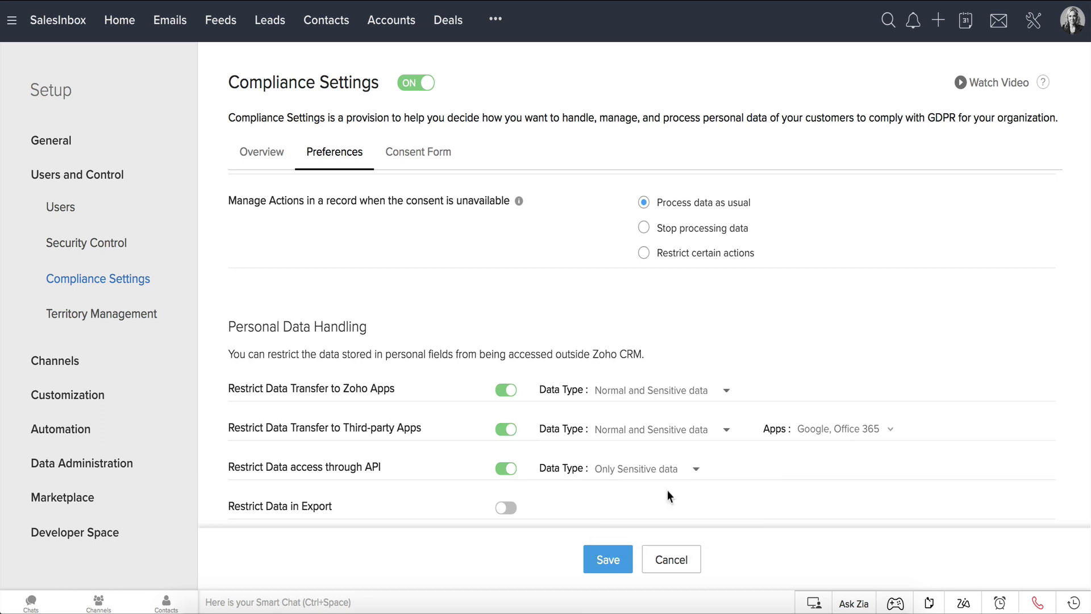